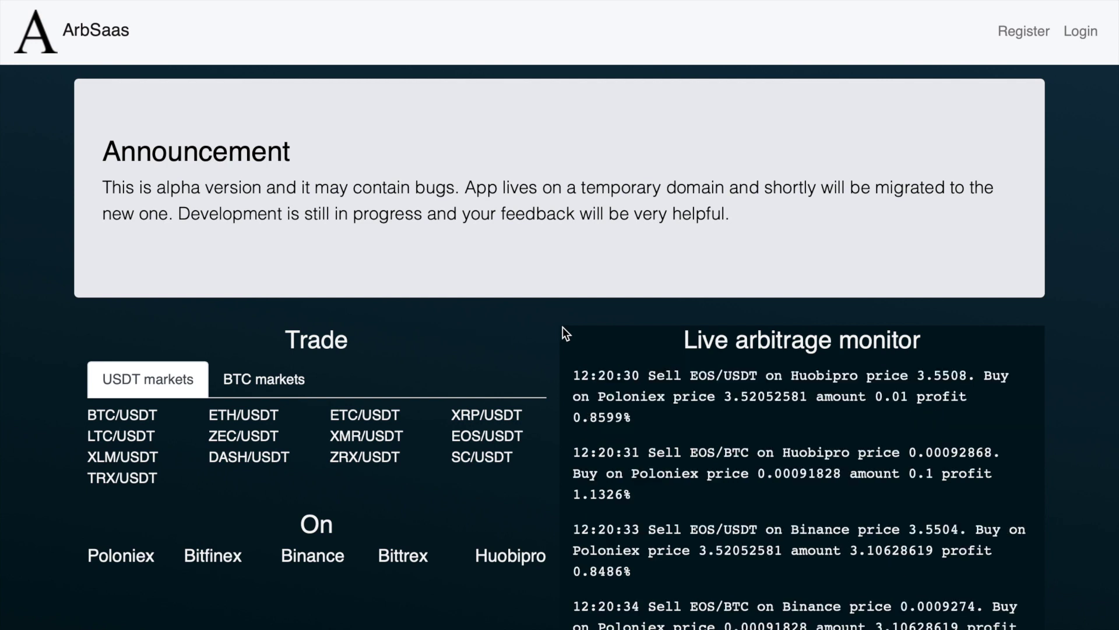
Switch the Trade panel to BTC market pairs, highlighting the announcement and Live arbitrage monitor heading
drag(102, 187, 458, 190)
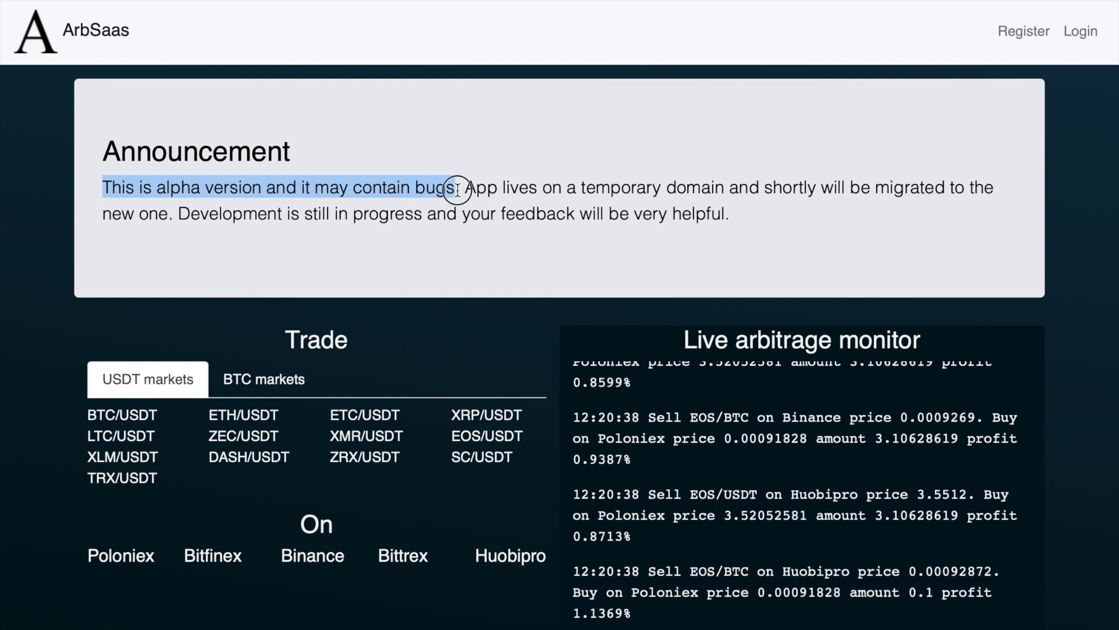
click(458, 189)
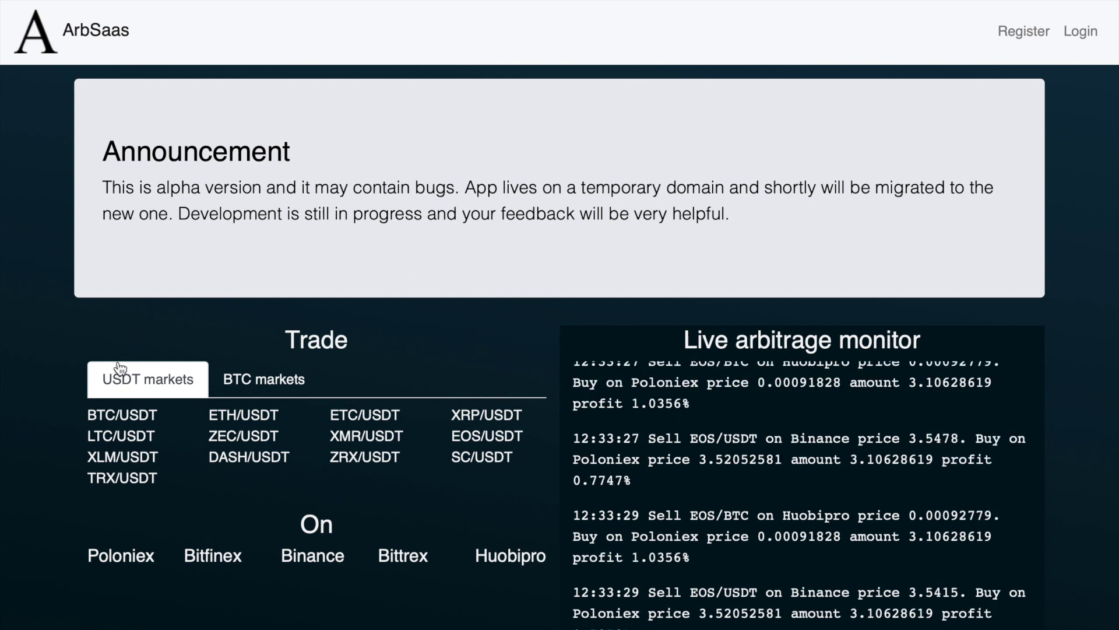
click(251, 381)
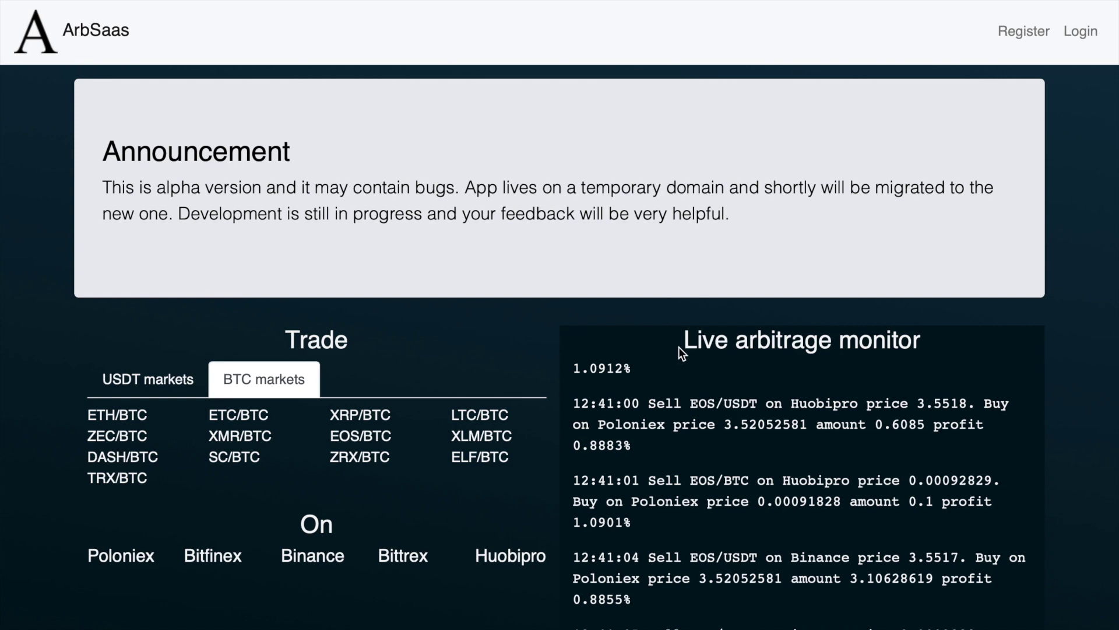
drag(678, 348, 922, 341)
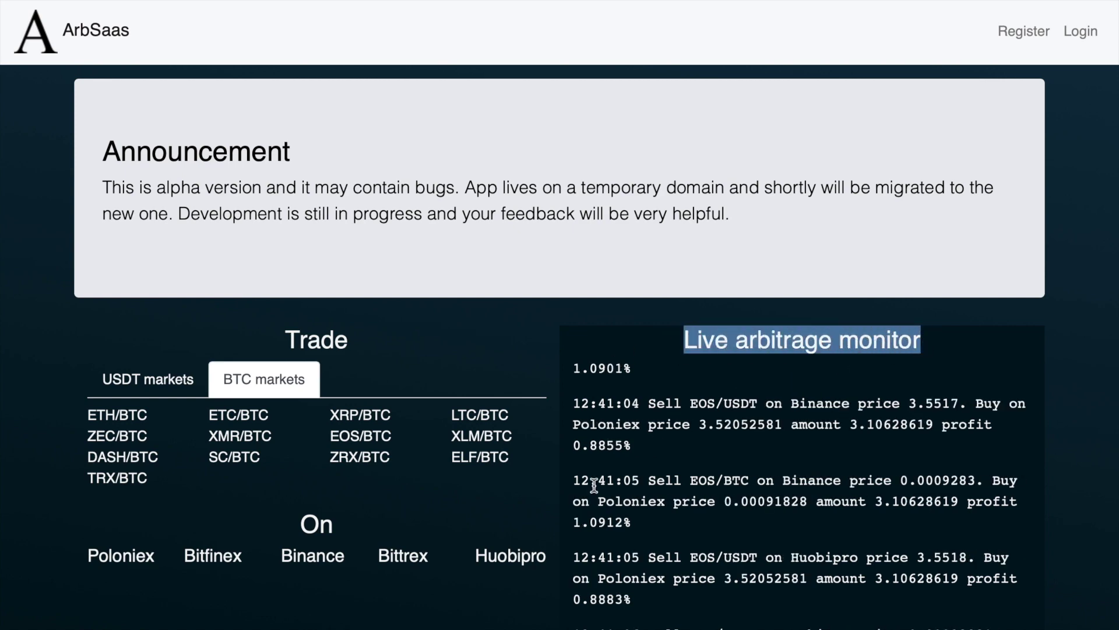
click(542, 508)
scroll(542, 509, down, 4)
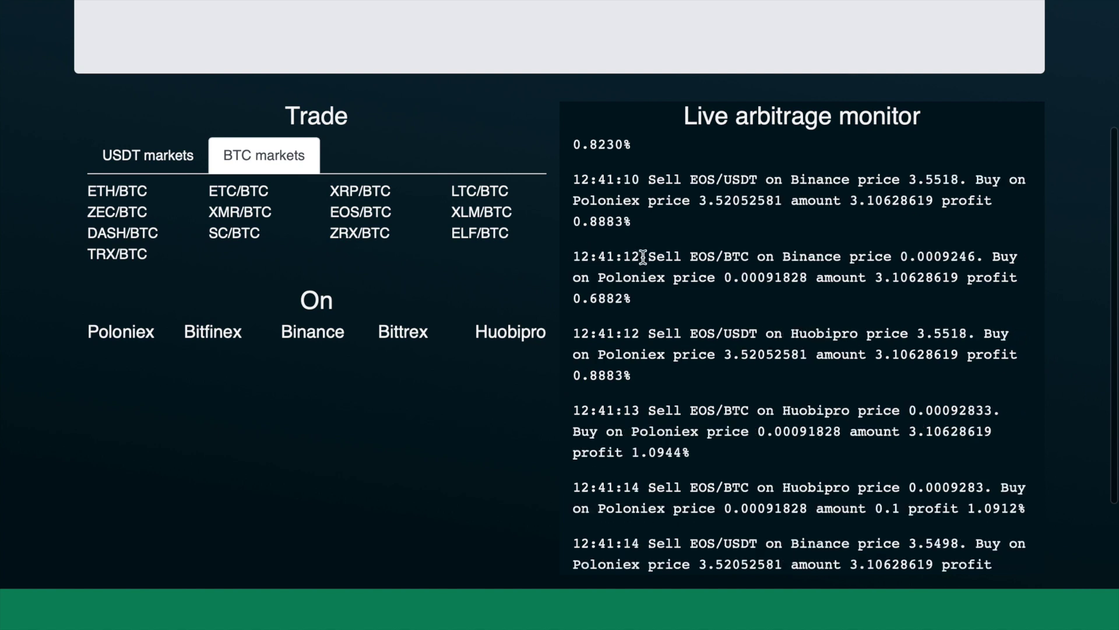
click(575, 255)
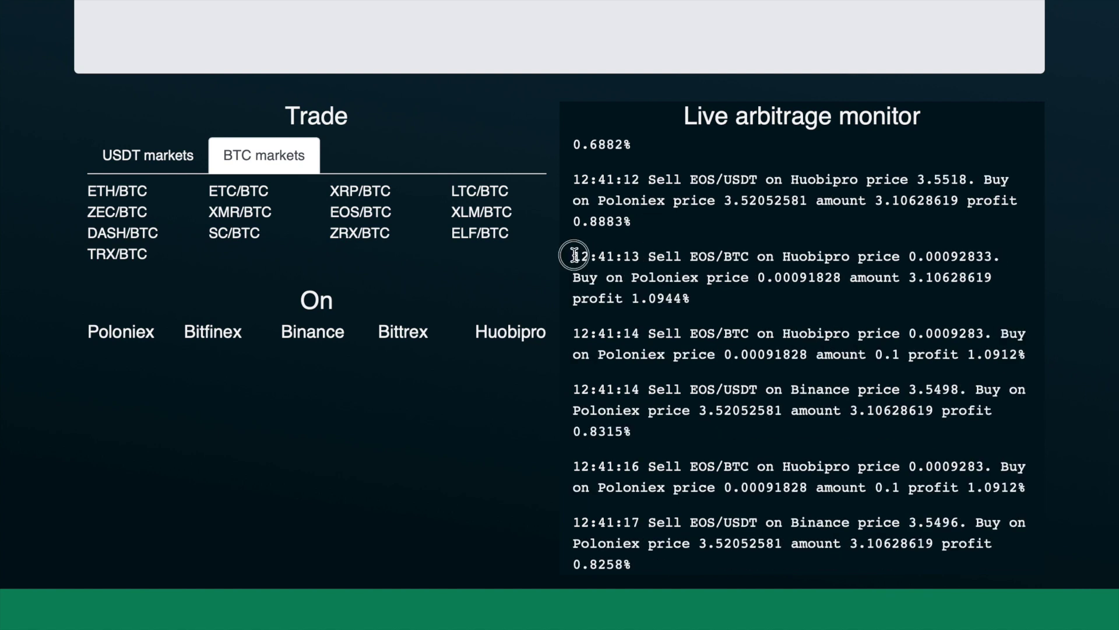
drag(574, 254, 642, 254)
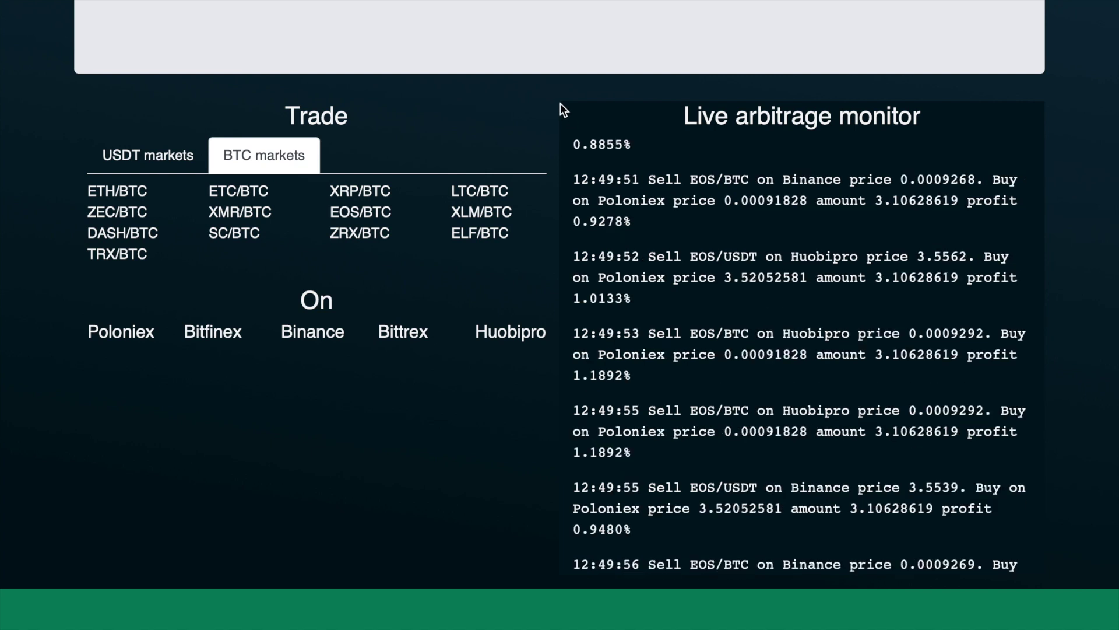
scroll(516, 143, up, 4)
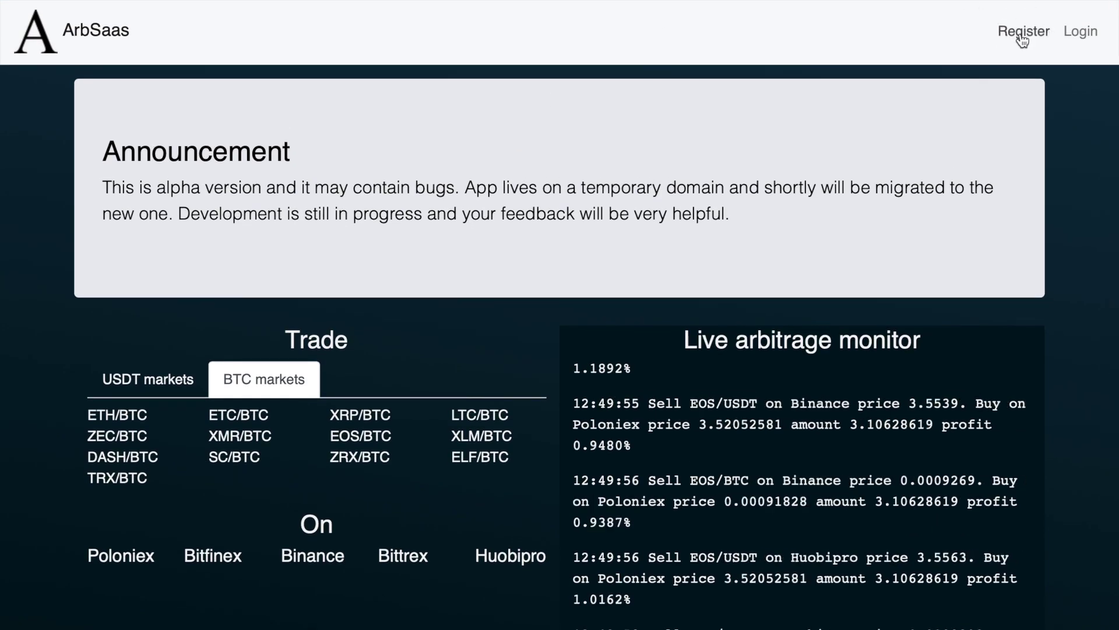
click(1024, 36)
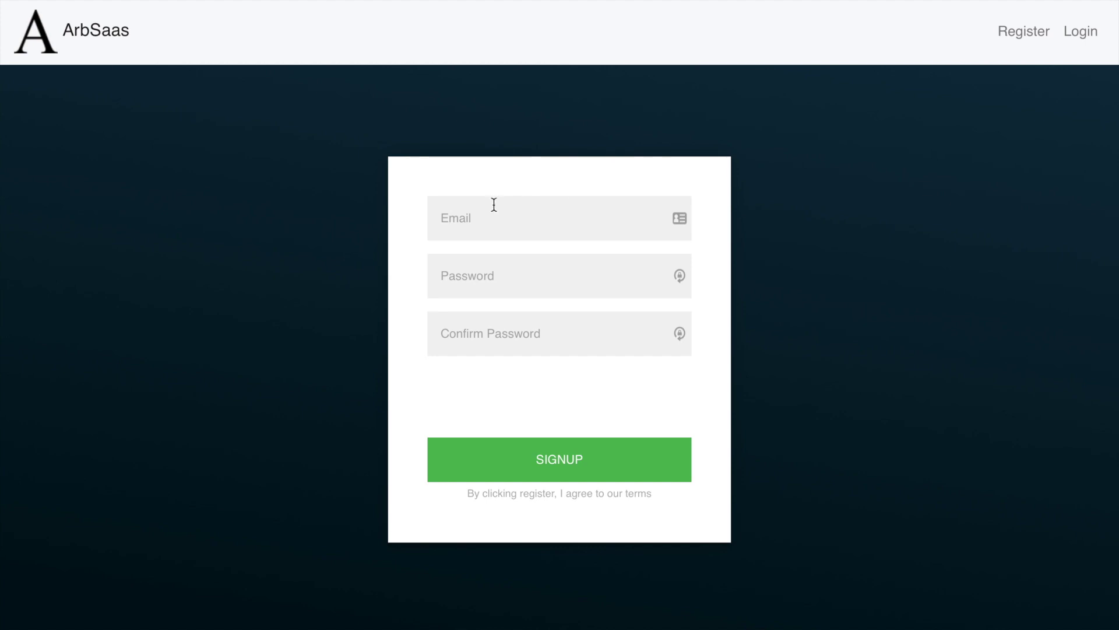
Fill in the Email, Password and Confirm Password fields, tick I'm not a robot, and submit signup
click(489, 214)
click(482, 336)
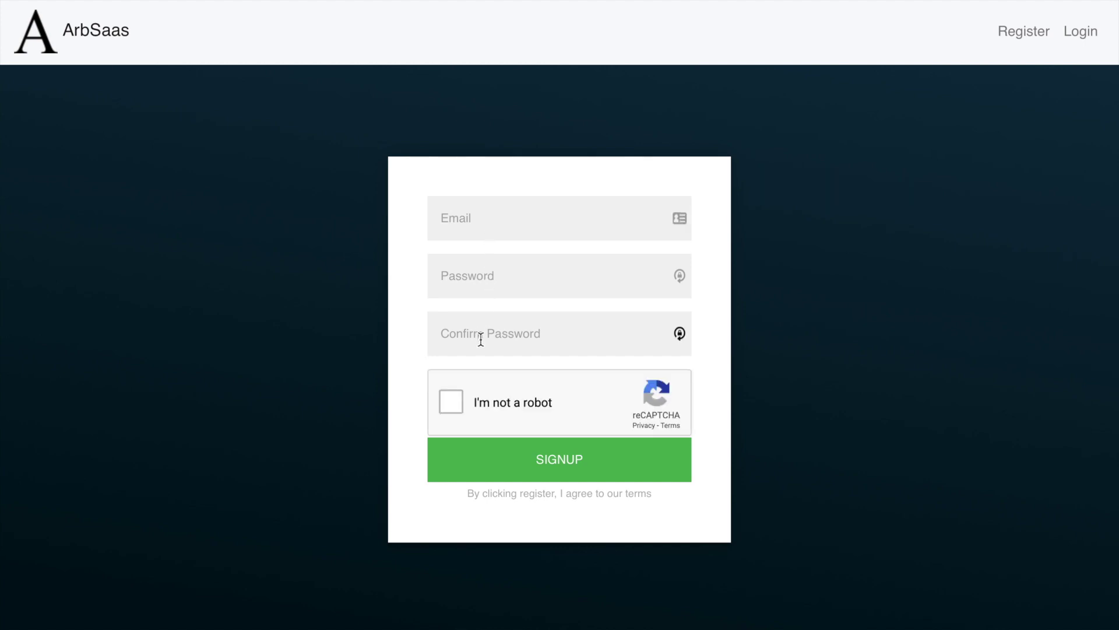
click(438, 405)
click(484, 233)
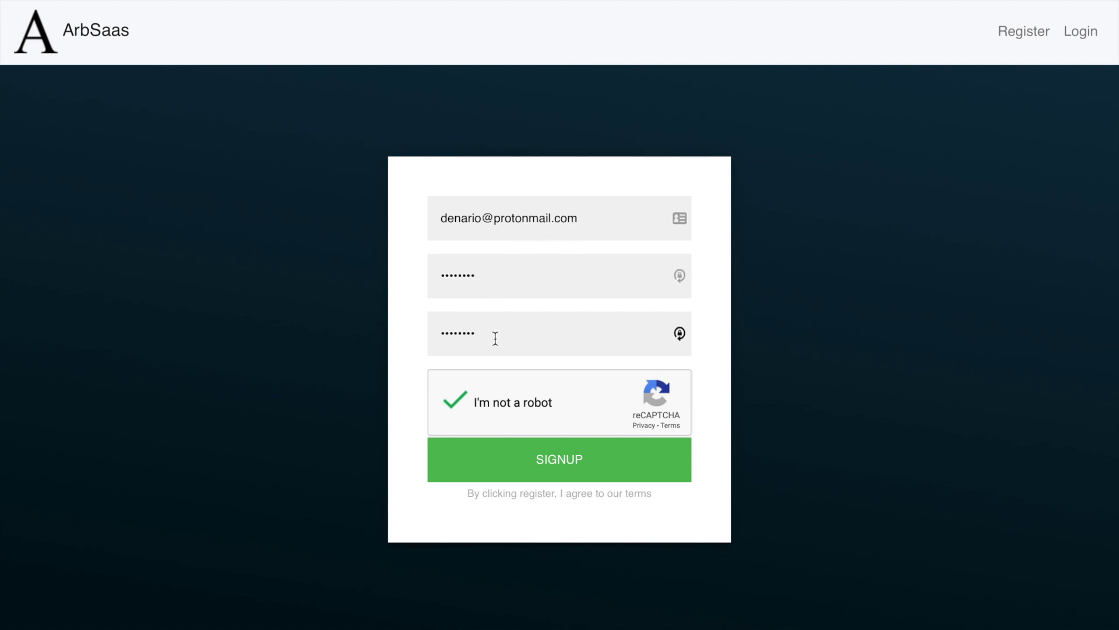
click(548, 464)
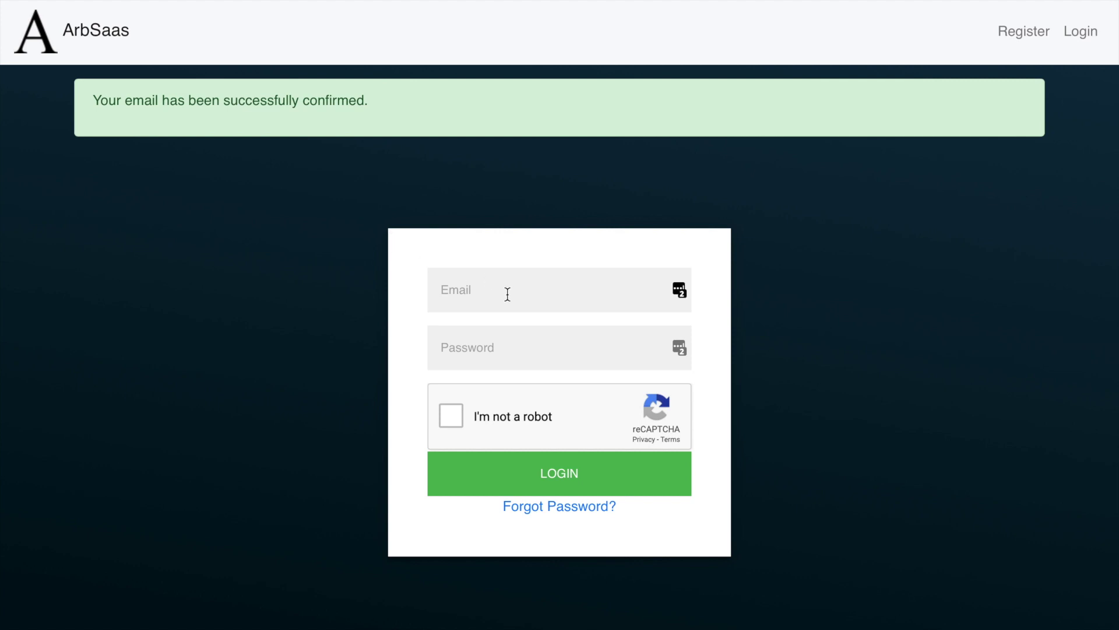
Highlight the email confirmation message, then enter the account's email and password in the login form
drag(92, 102, 383, 109)
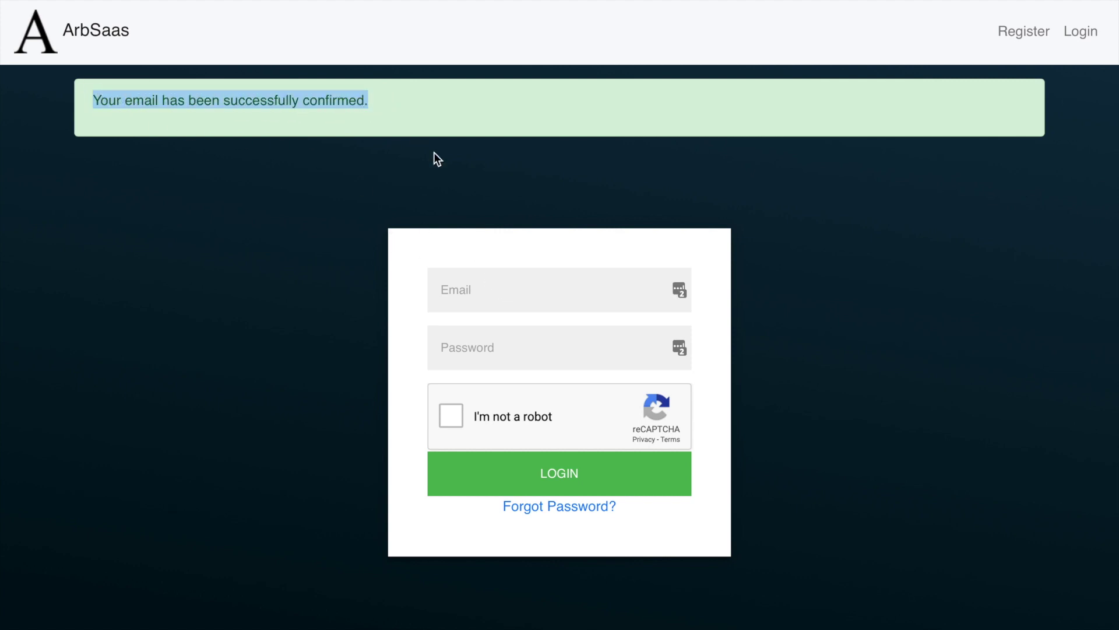
click(454, 290)
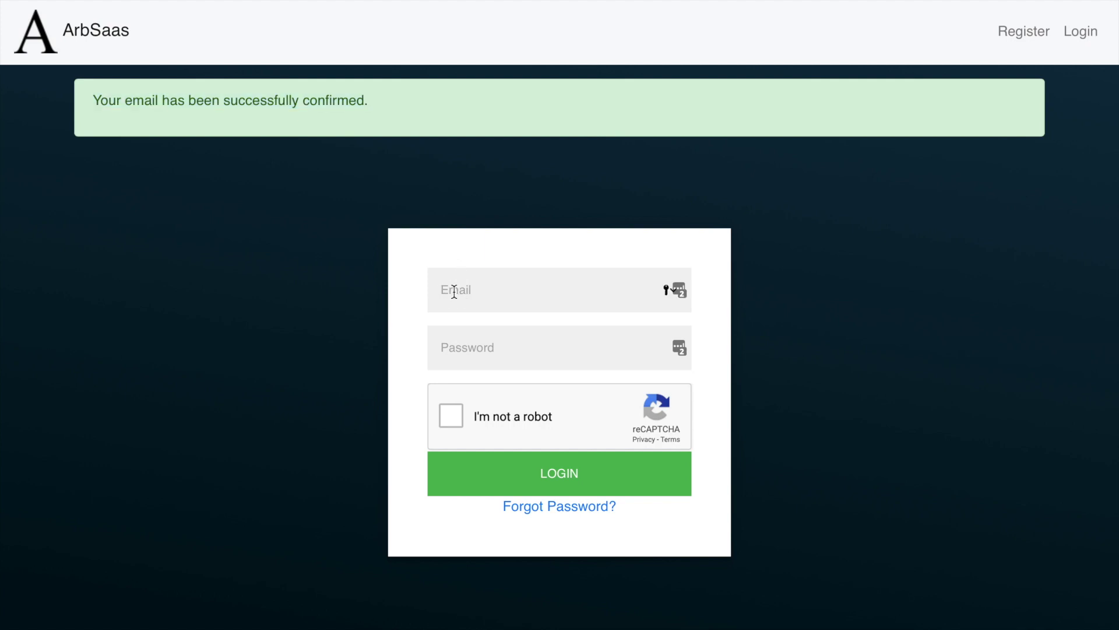
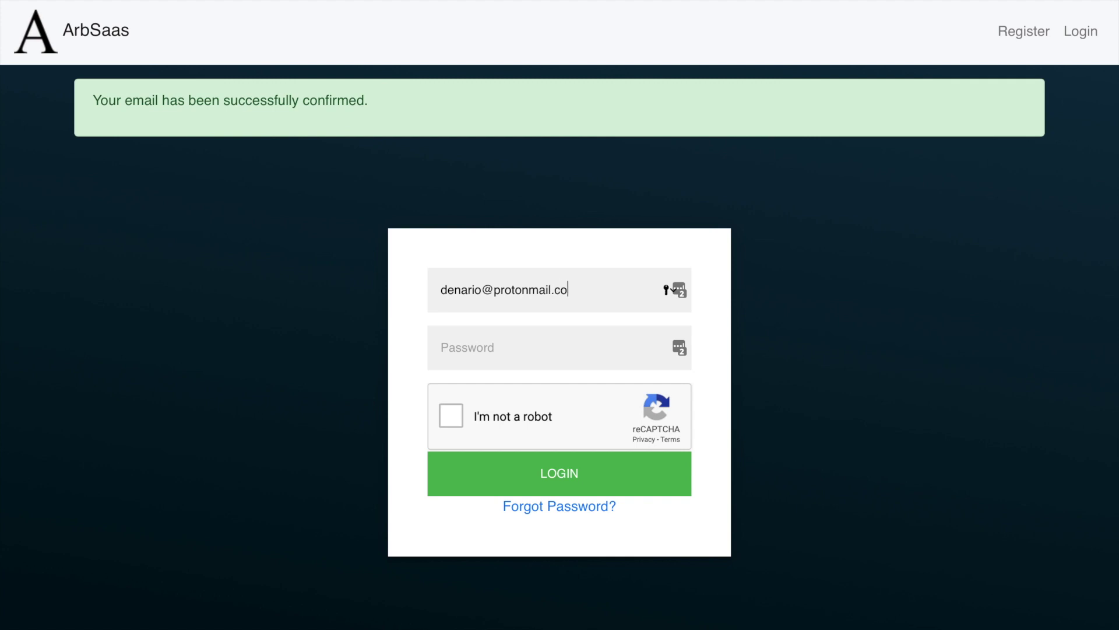
key(Tab)
text(********)
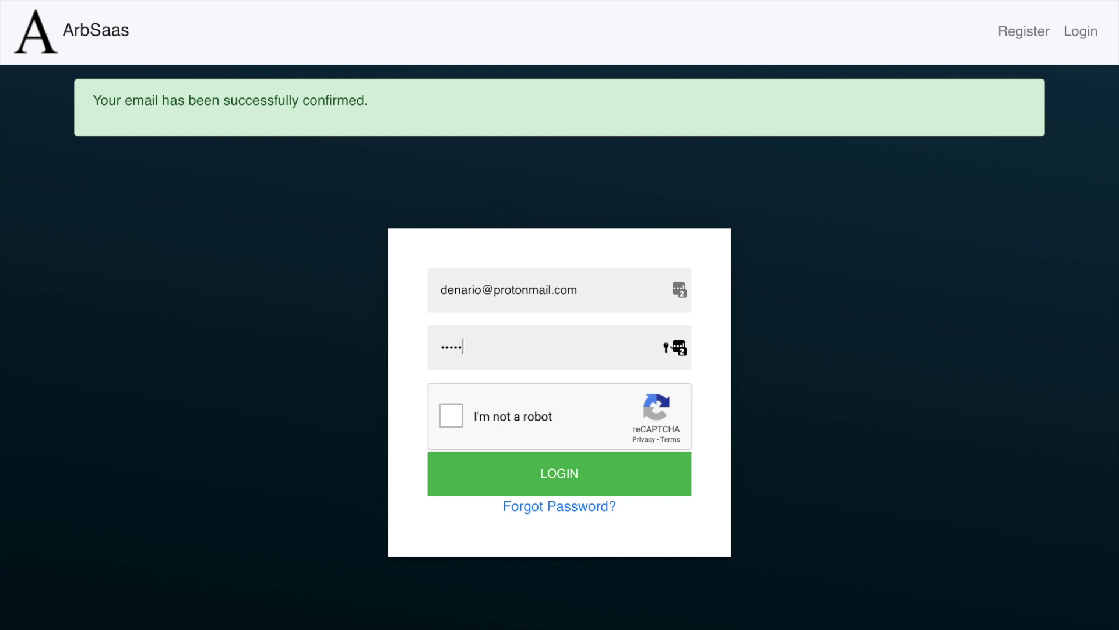
Tick I'm not a robot, log in, and decline Safari's offer to save the password
click(445, 417)
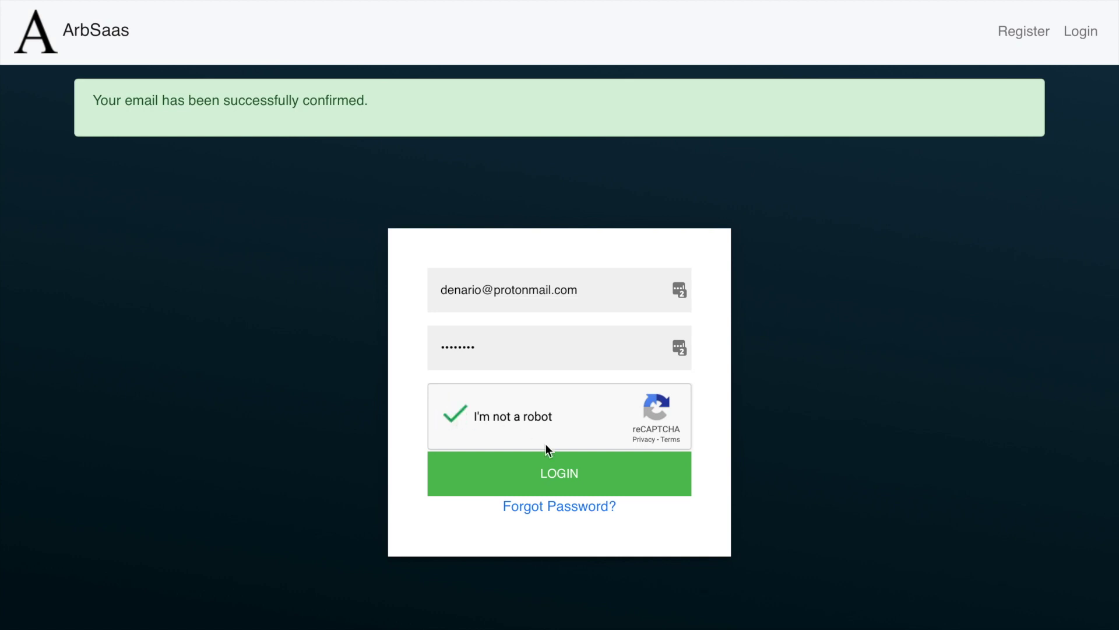
click(551, 479)
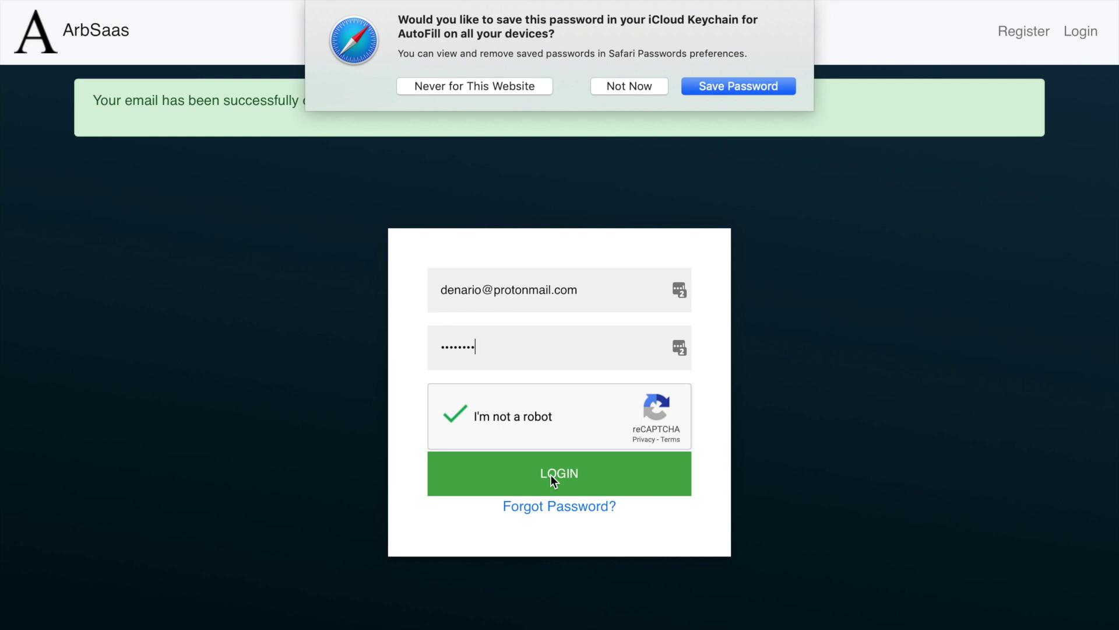
click(632, 76)
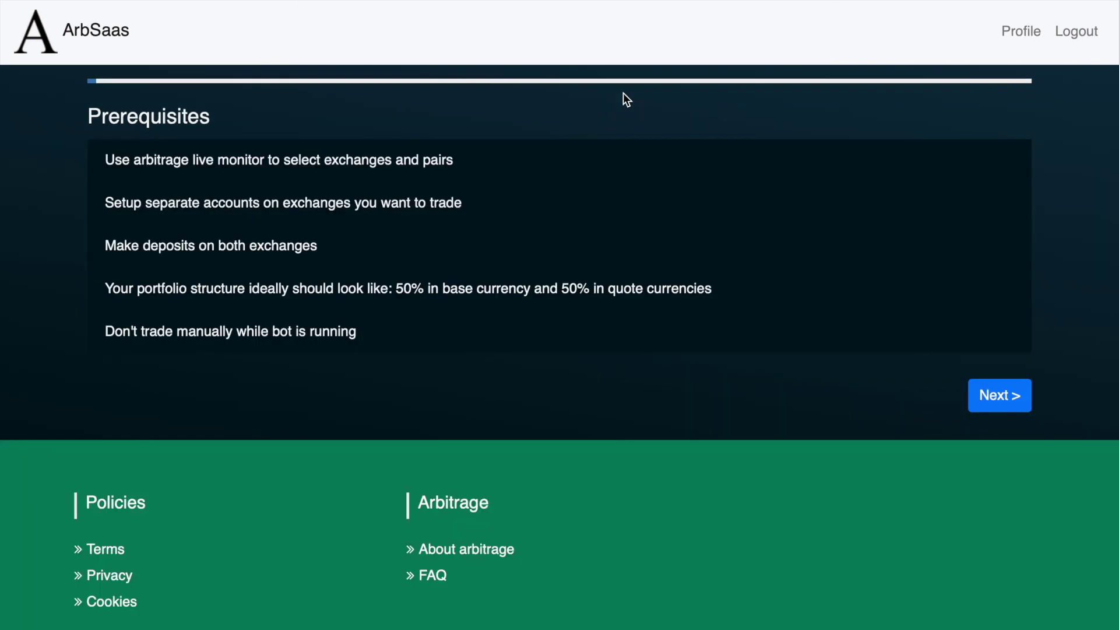
Dismiss the LastPass save prompt and highlight the 'Make deposits on both exchanges' prerequisite
click(970, 134)
drag(106, 245, 317, 246)
click(318, 245)
Highlight the last prerequisite line and continue to the exchange selection step
drag(99, 328, 358, 328)
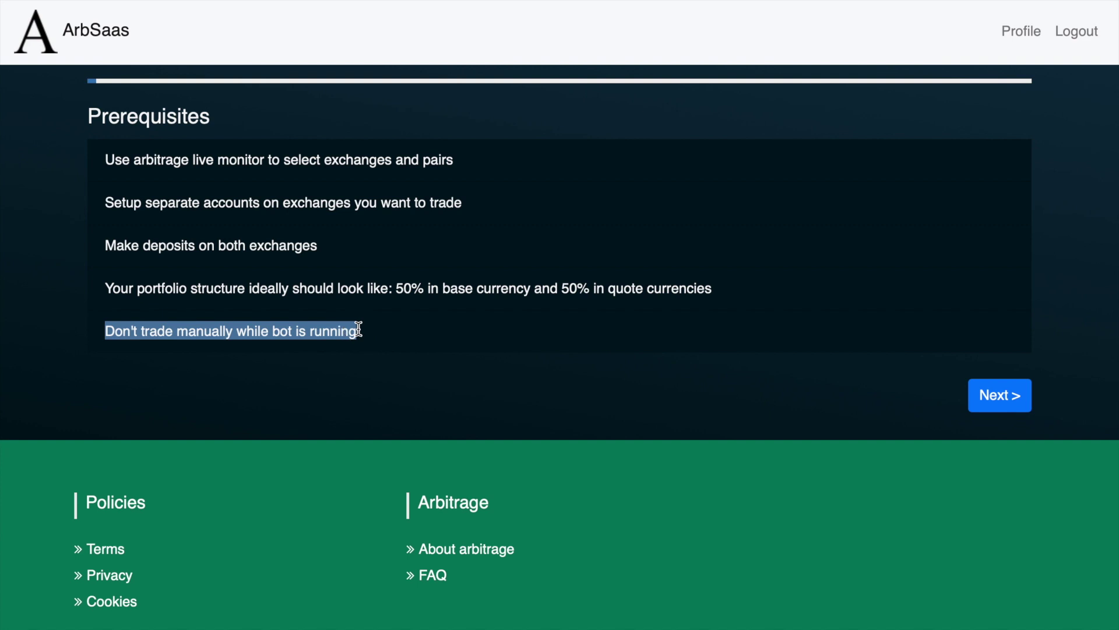
click(358, 330)
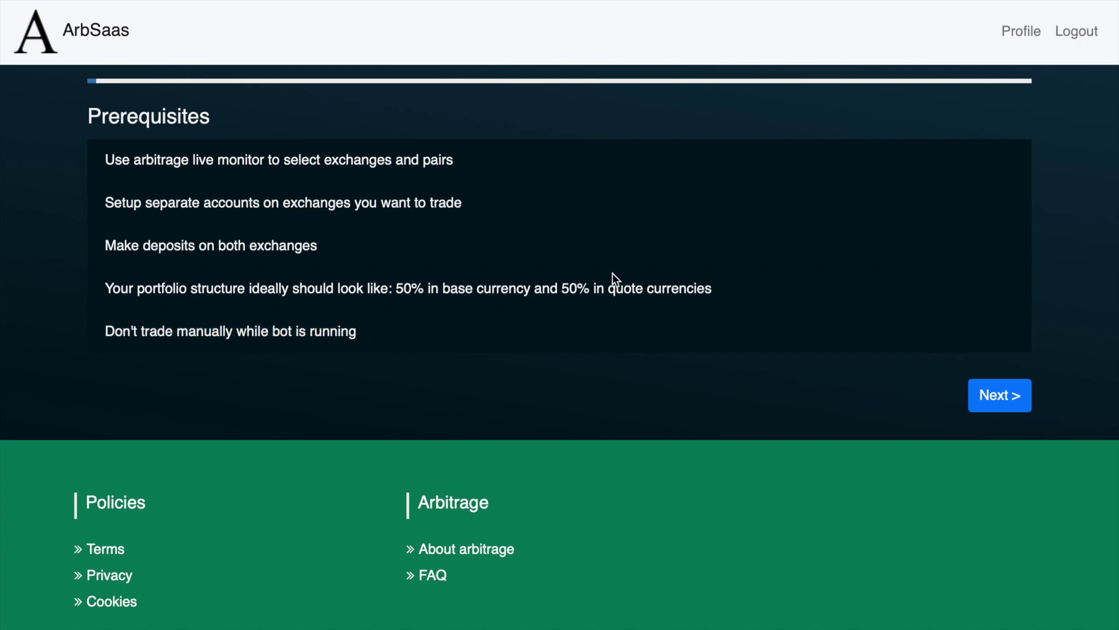
click(999, 395)
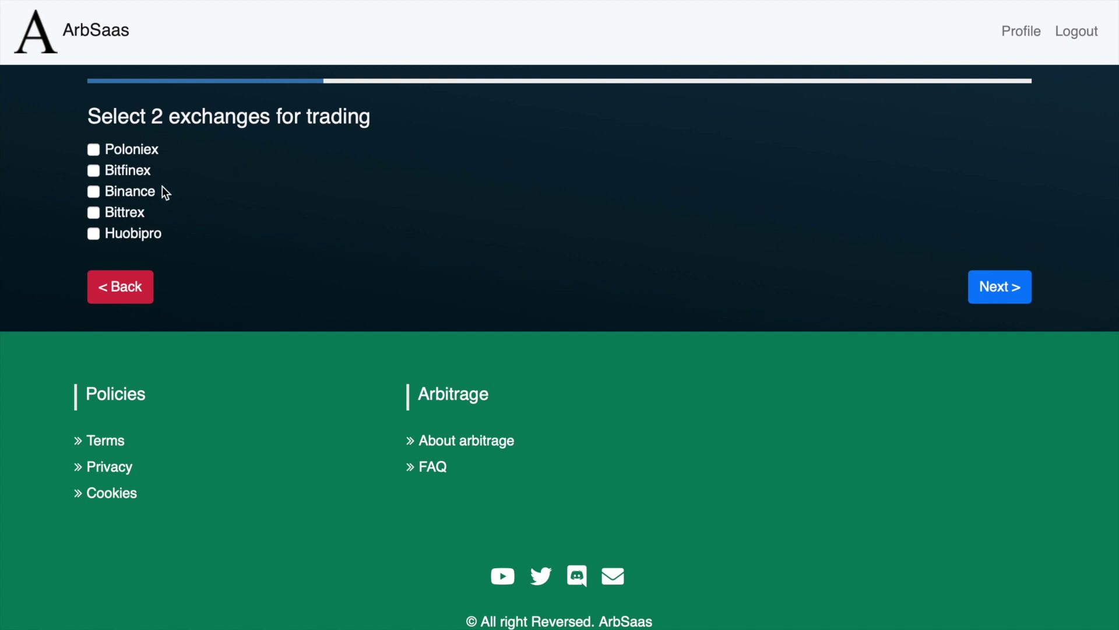
Tick Binance and Bittrex as the two exchanges and continue to the Binance API key step
click(144, 193)
click(122, 214)
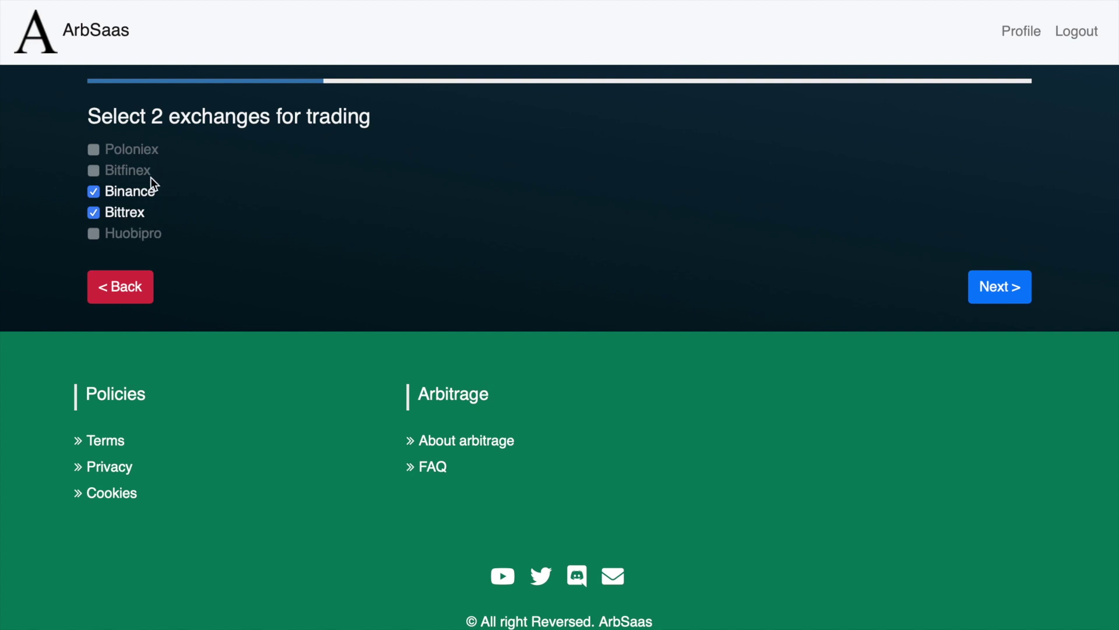
click(1015, 288)
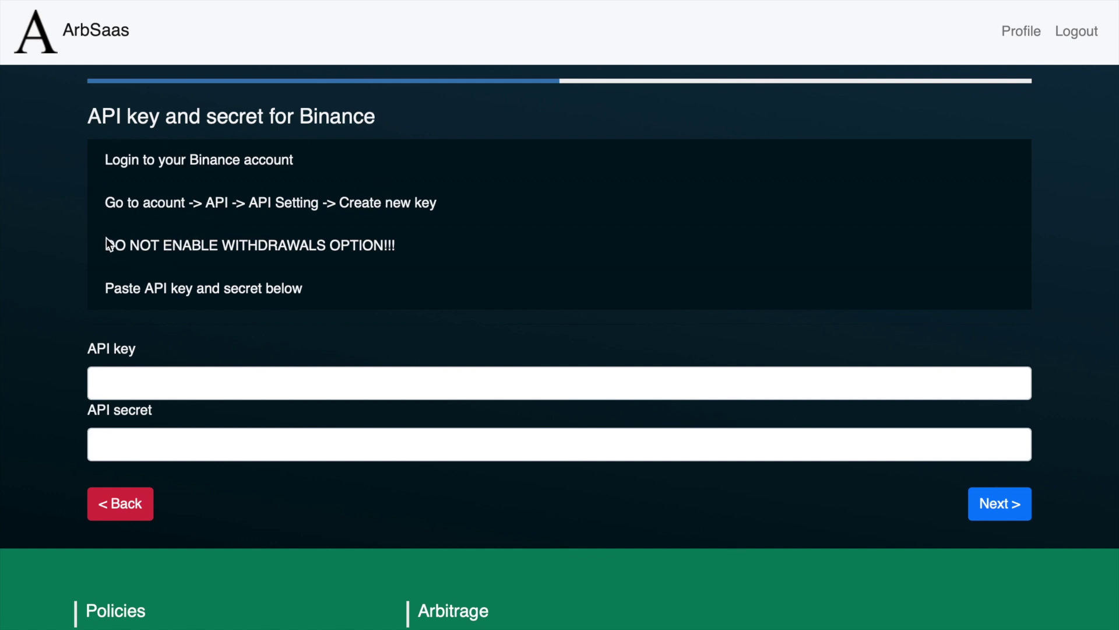
Highlight the Binance warning not to enable withdrawals, then clear the highlight
drag(107, 243, 411, 252)
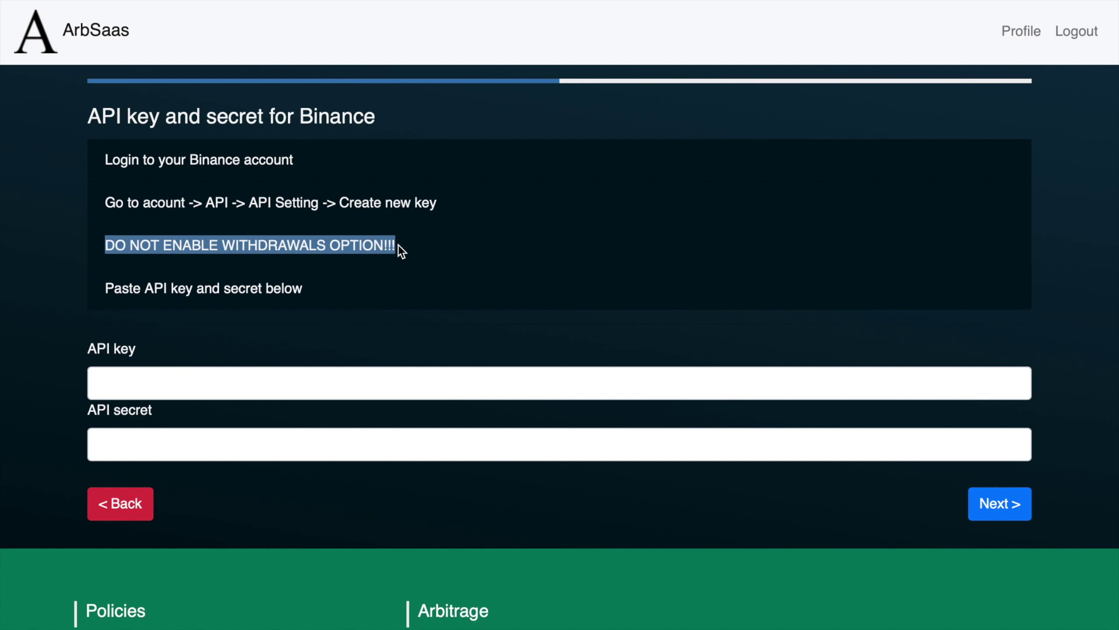
click(400, 247)
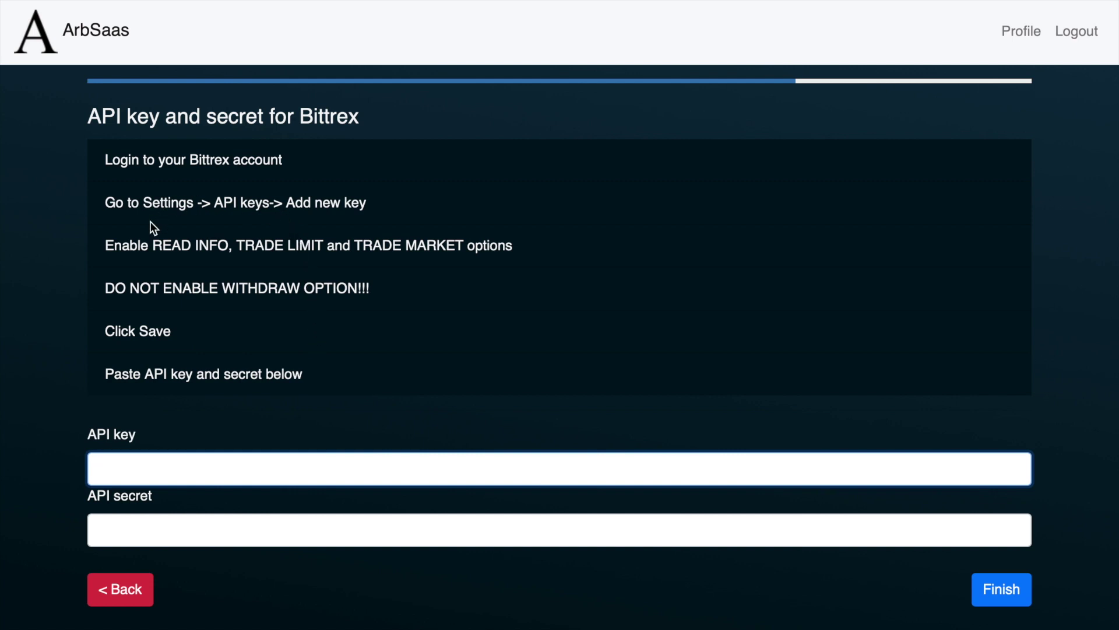
Highlight the Bittrex READ INFO permission and no-withdraw warning, then focus the API key field
drag(150, 245, 348, 245)
click(386, 247)
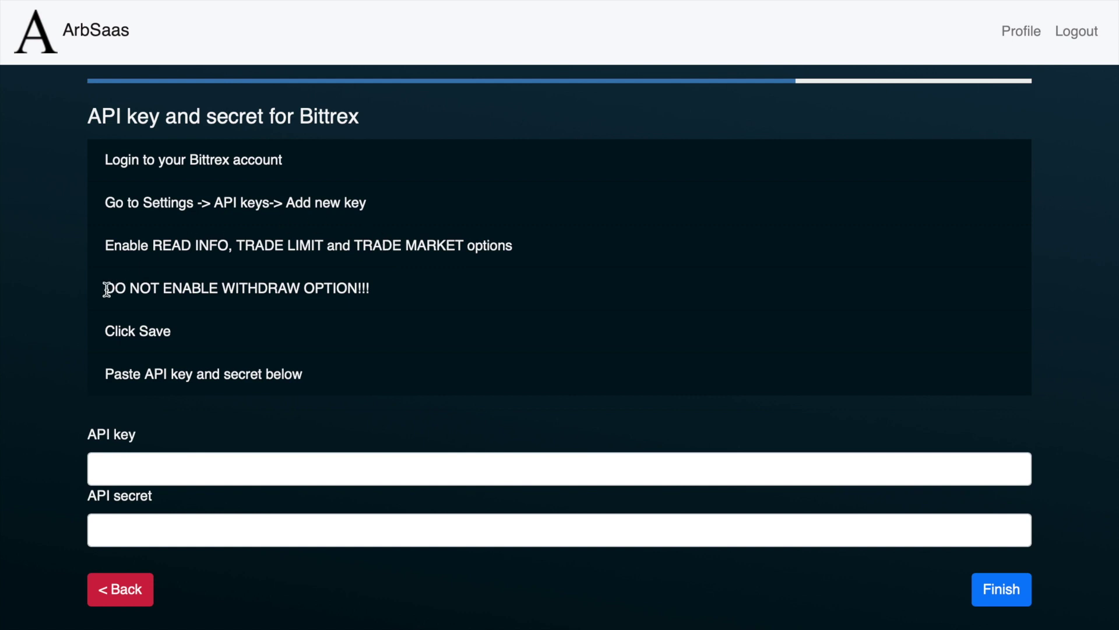
drag(105, 288, 374, 291)
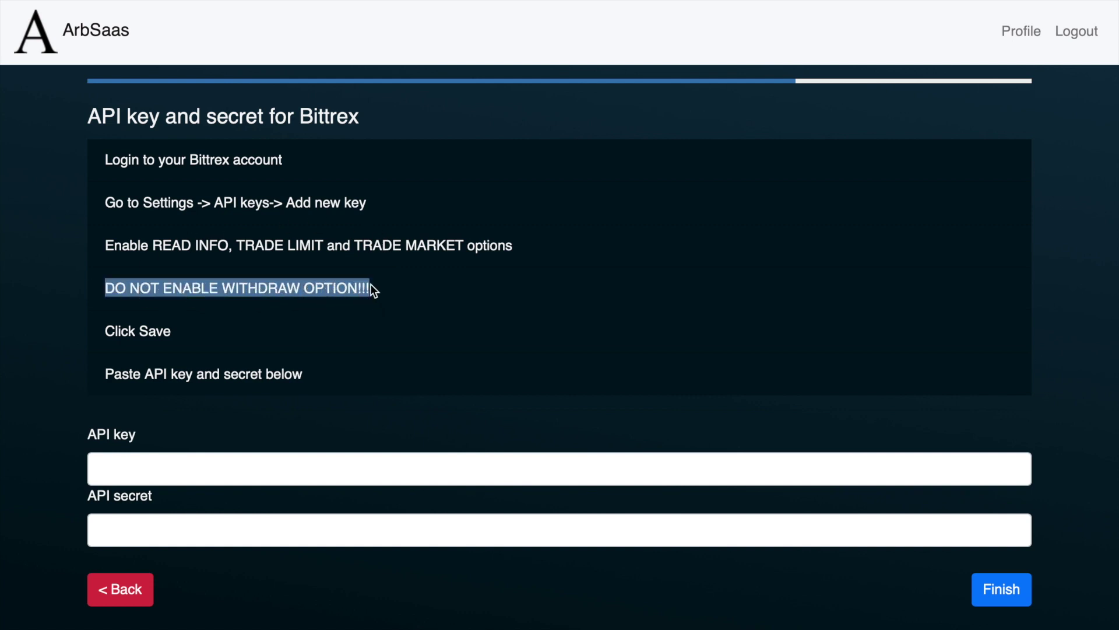
click(370, 284)
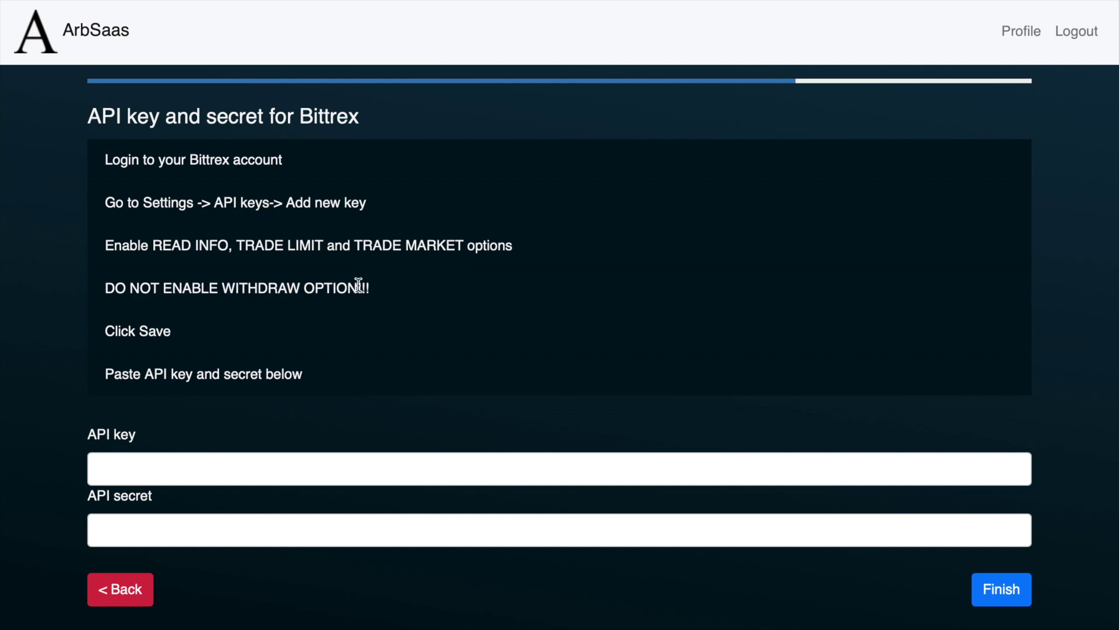
click(109, 466)
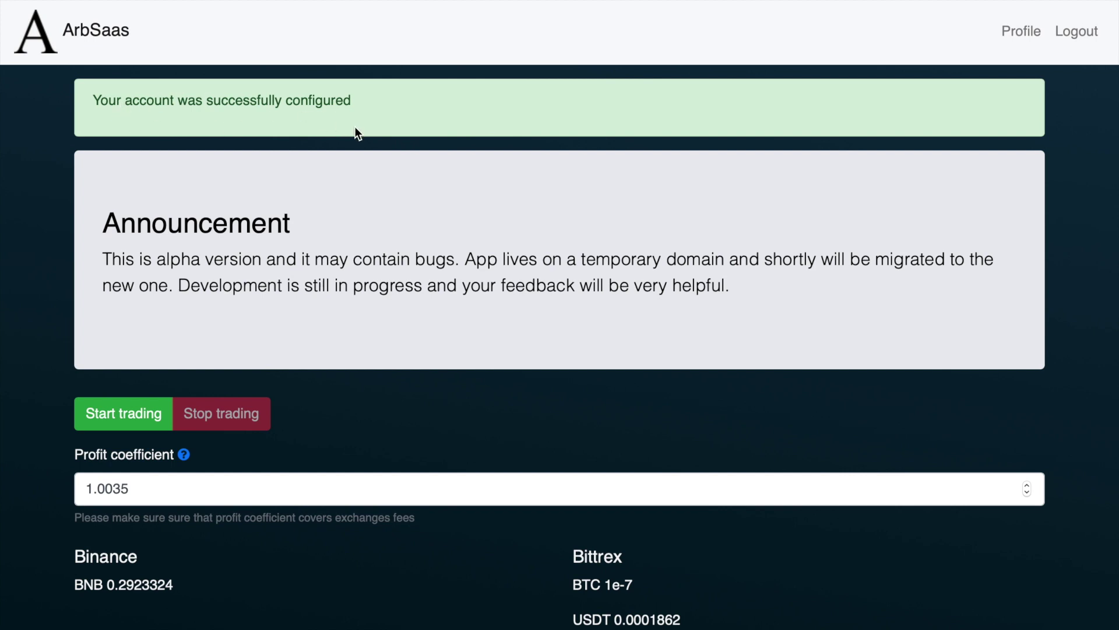
Scroll down to the balances and trading history, highlighting the Binance BNB balance
scroll(369, 447, down, 6)
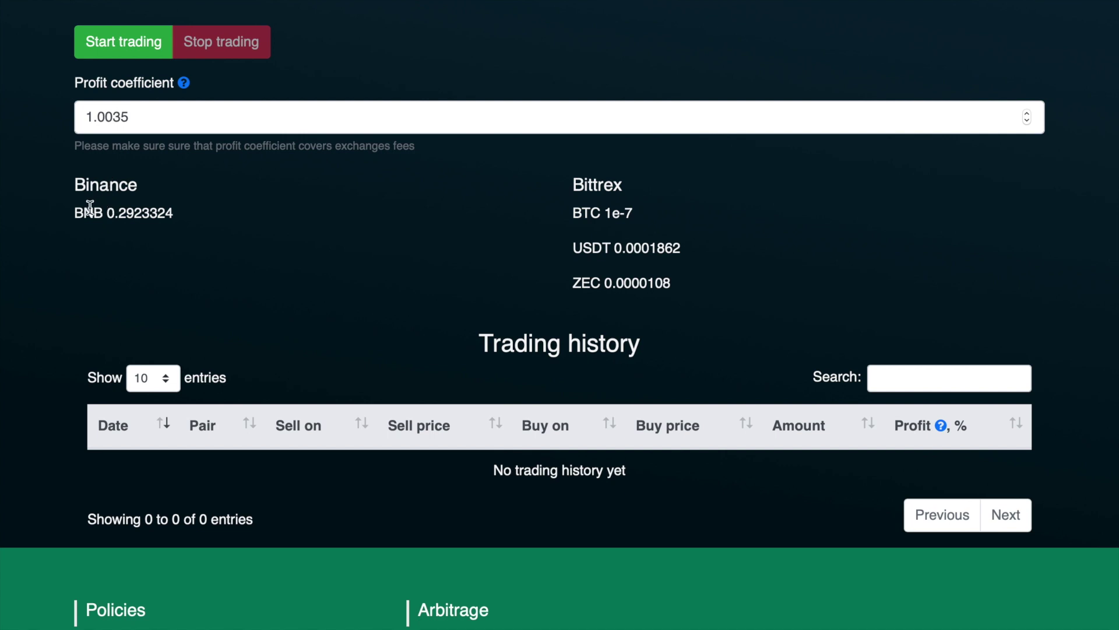
drag(83, 212, 140, 211)
click(130, 184)
Change the profit coefficient's trailing digit to 4, then run automated trading briefly and stop it
click(129, 116)
key(BackSpace)
key(BackSpace)
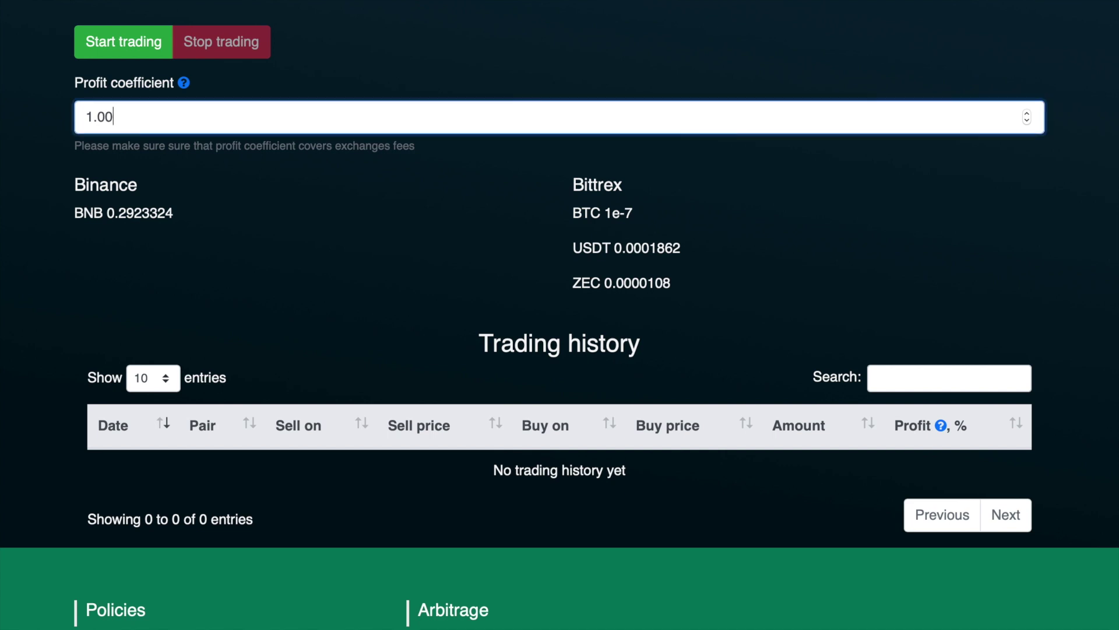
text(4)
click(138, 53)
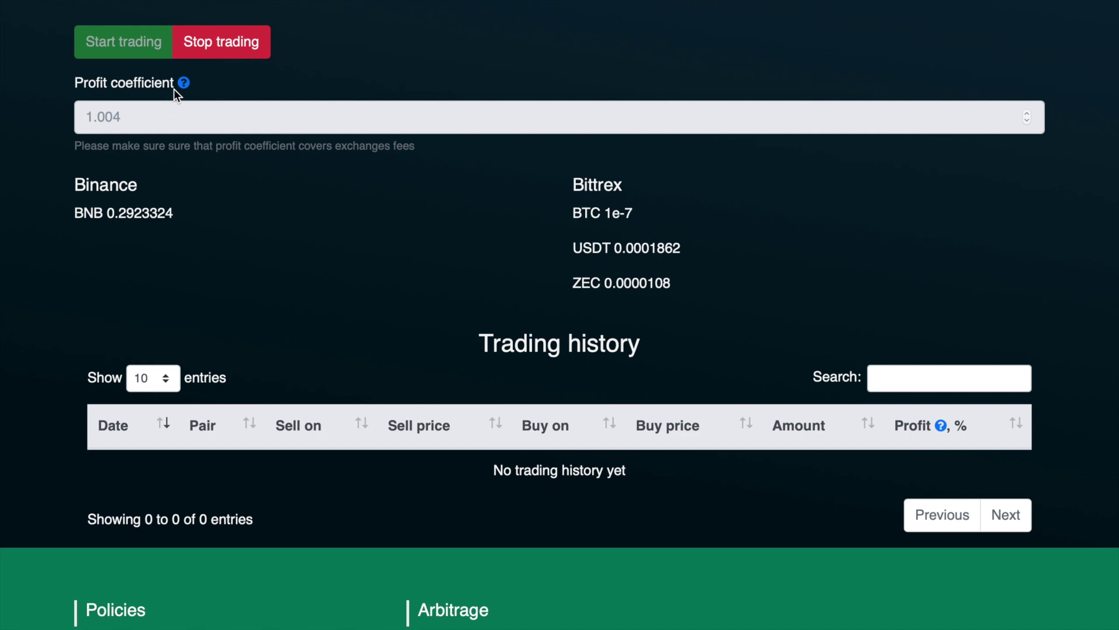
click(244, 57)
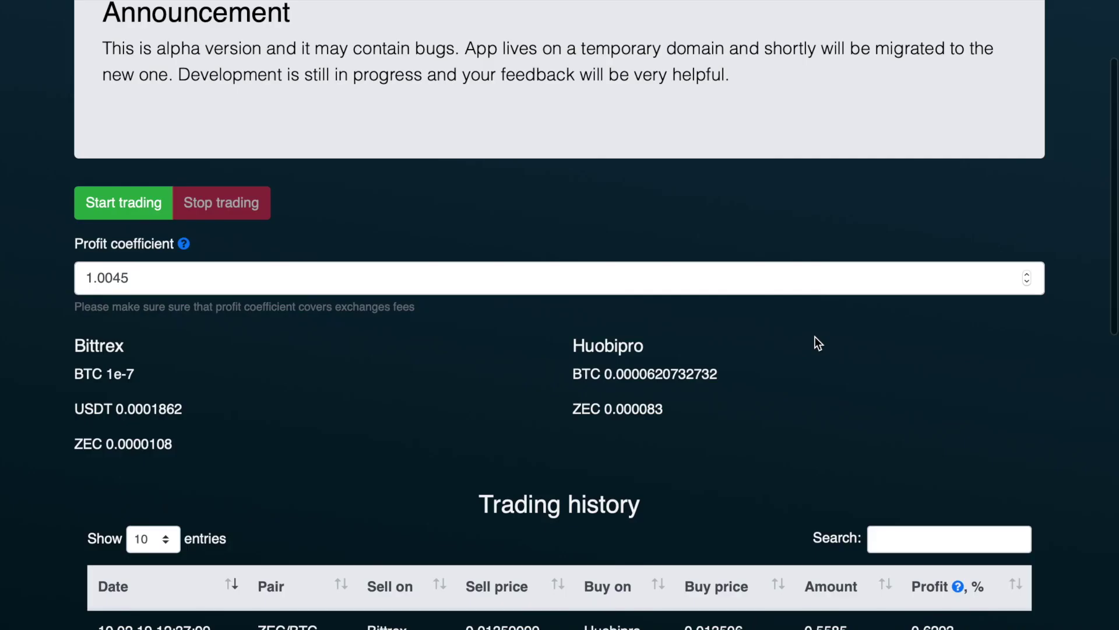
Scroll down to the trading history and highlight the first trade's date
scroll(815, 339, down, 8)
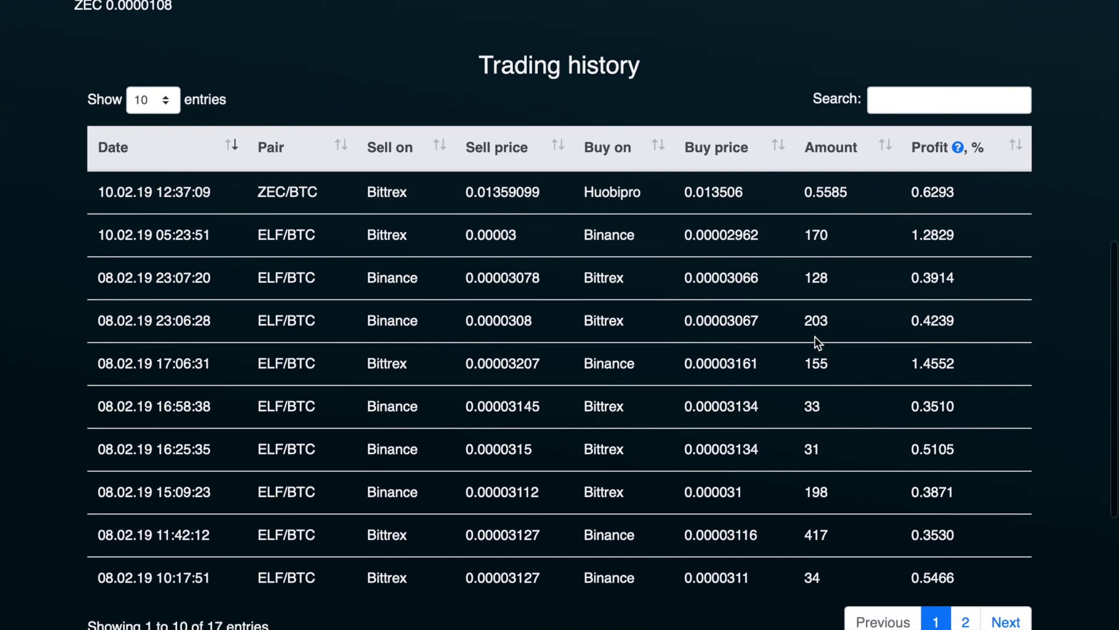
scroll(815, 337, down, 1)
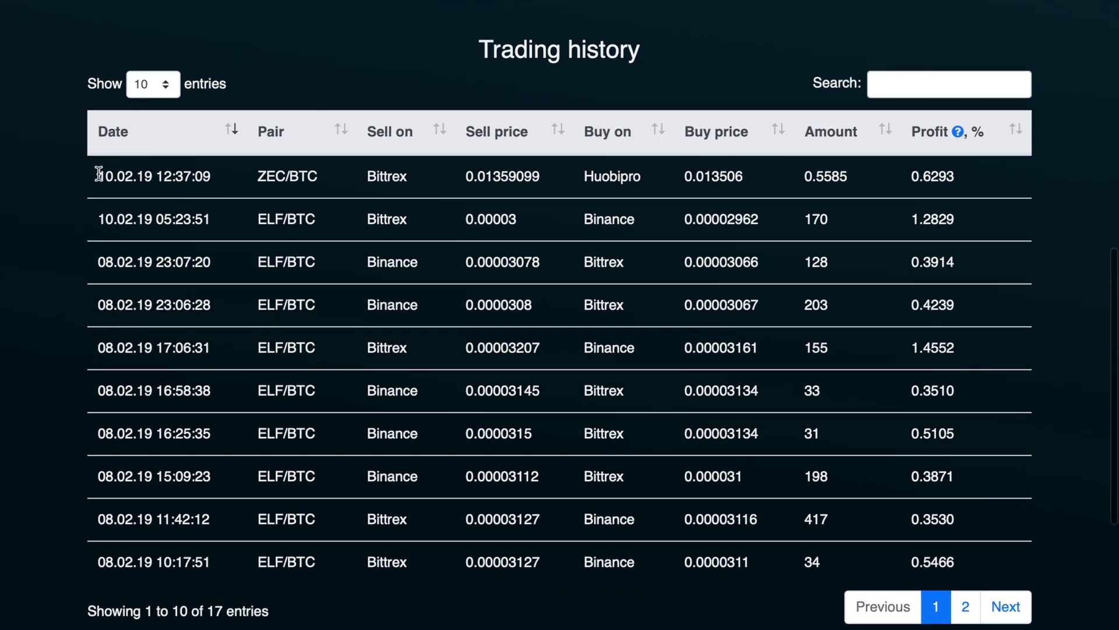
drag(96, 175, 308, 174)
click(214, 177)
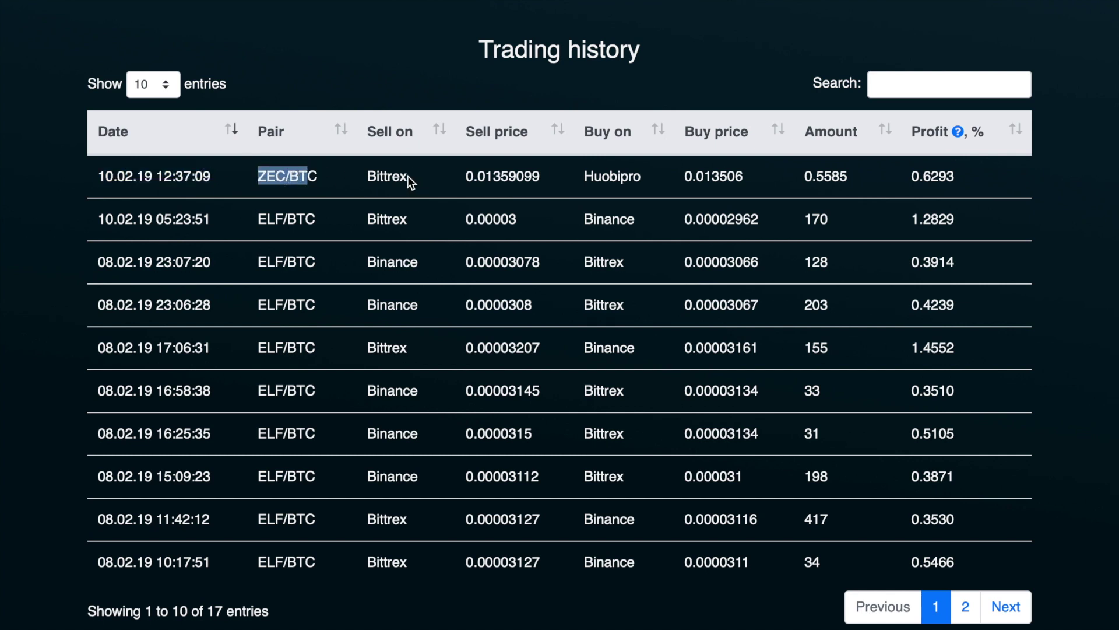
Point out the first trade's pair, sell price 0.01359099, Huobipro buy 0.013506, amount 0.5585, profit 0.6293
drag(407, 176, 405, 176)
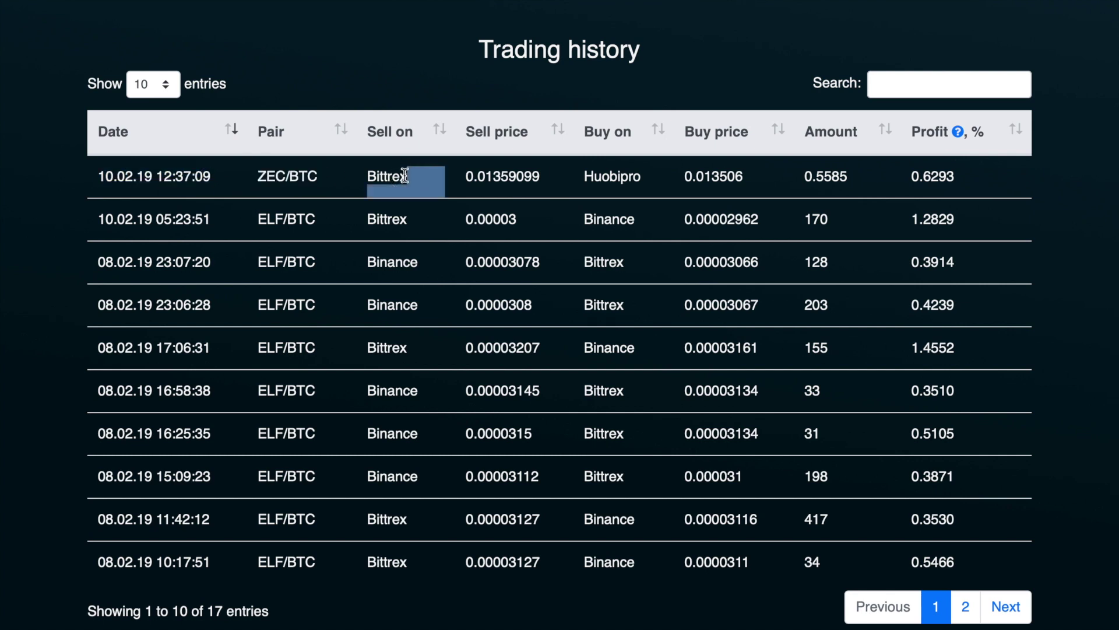
double_click(527, 176)
double_click(615, 176)
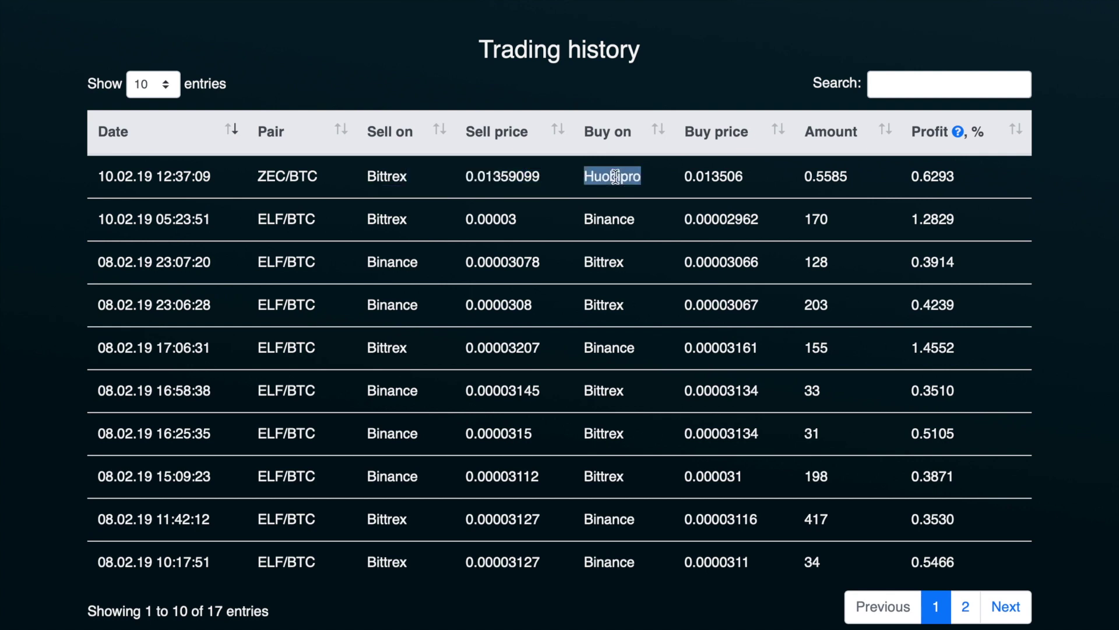
double_click(703, 176)
double_click(818, 176)
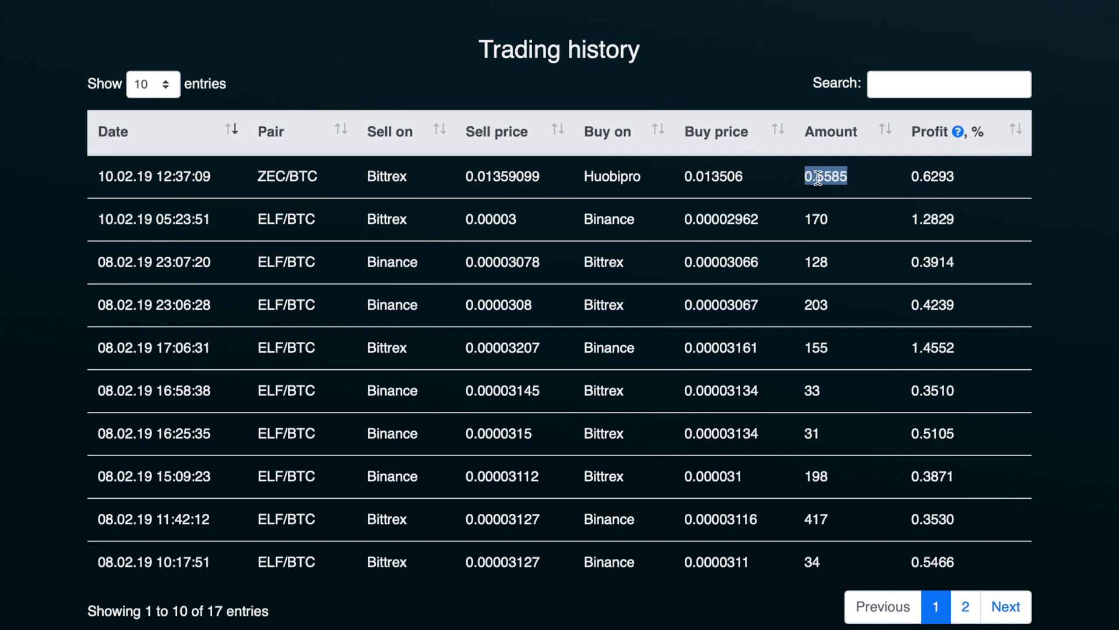
click(925, 177)
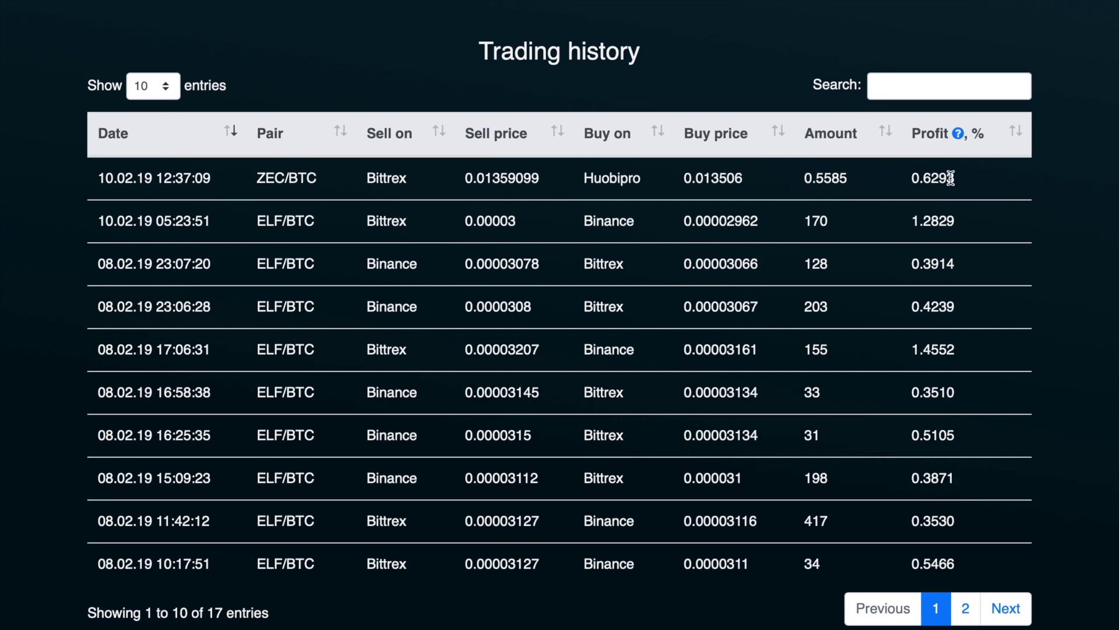
Open the ArbSaaS community Discord server from the page footer's Discord icon
scroll(734, 331, down, 5)
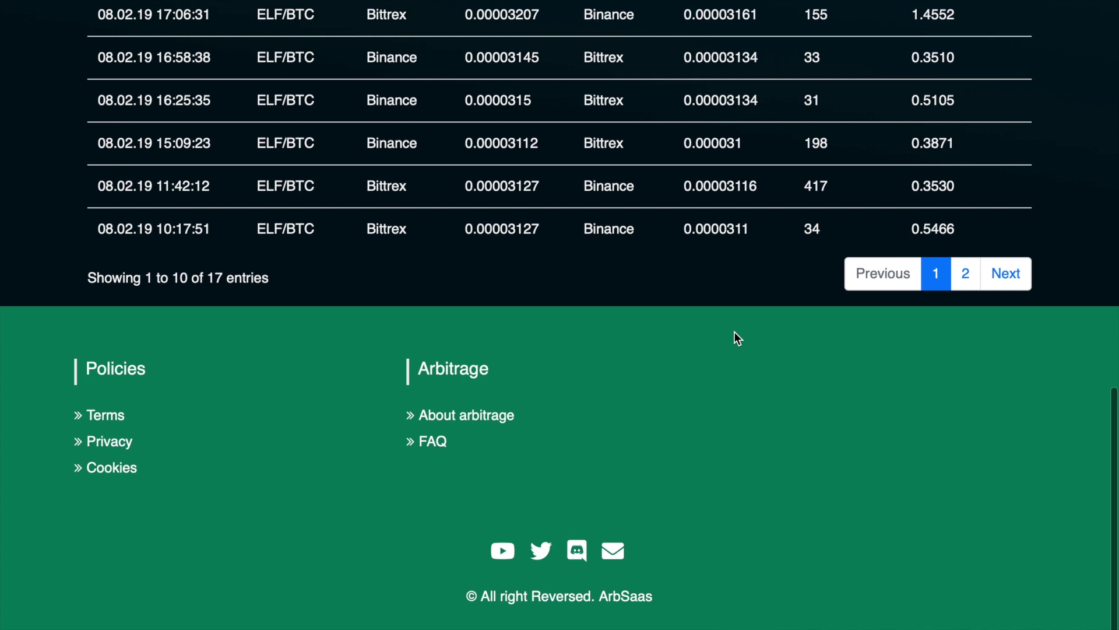
click(577, 557)
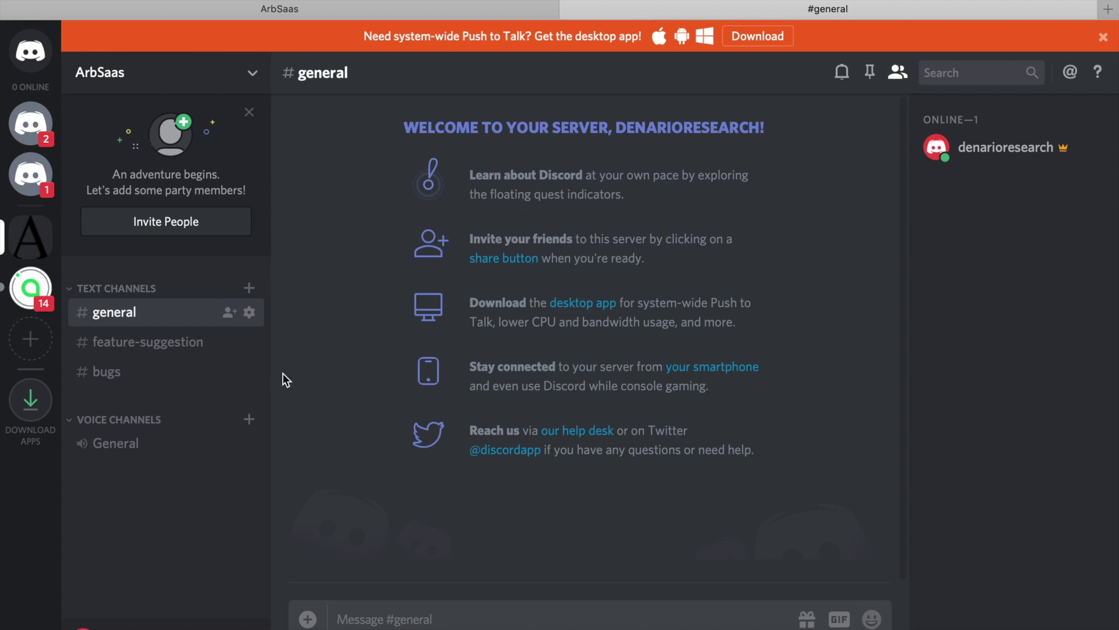
Look at the #feature-suggestion channel, then switch to the #bugs channel
click(188, 347)
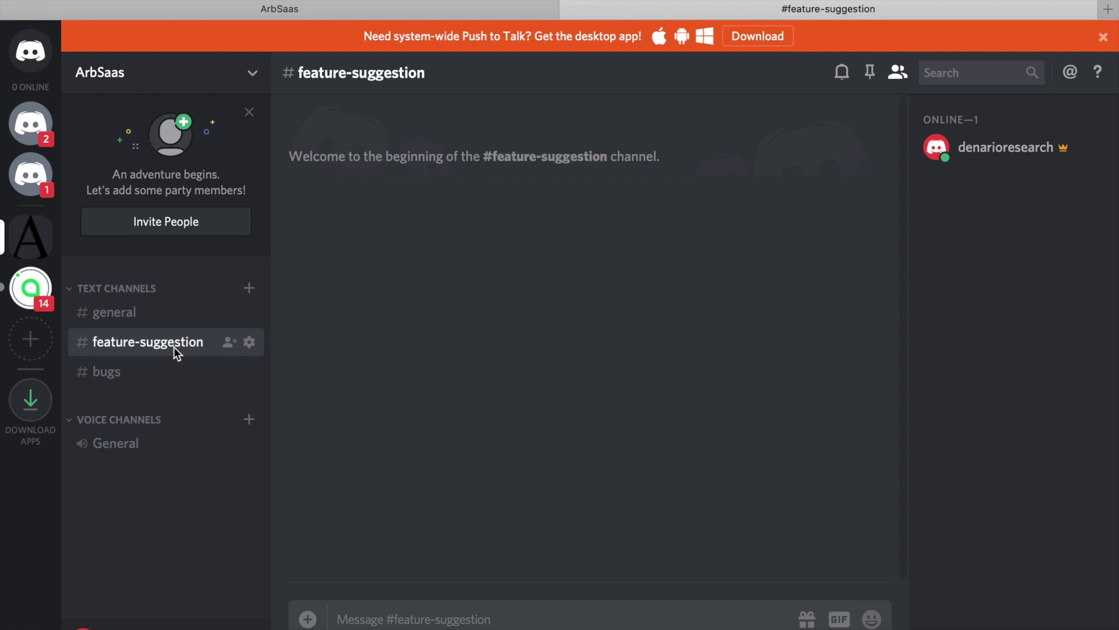
click(134, 373)
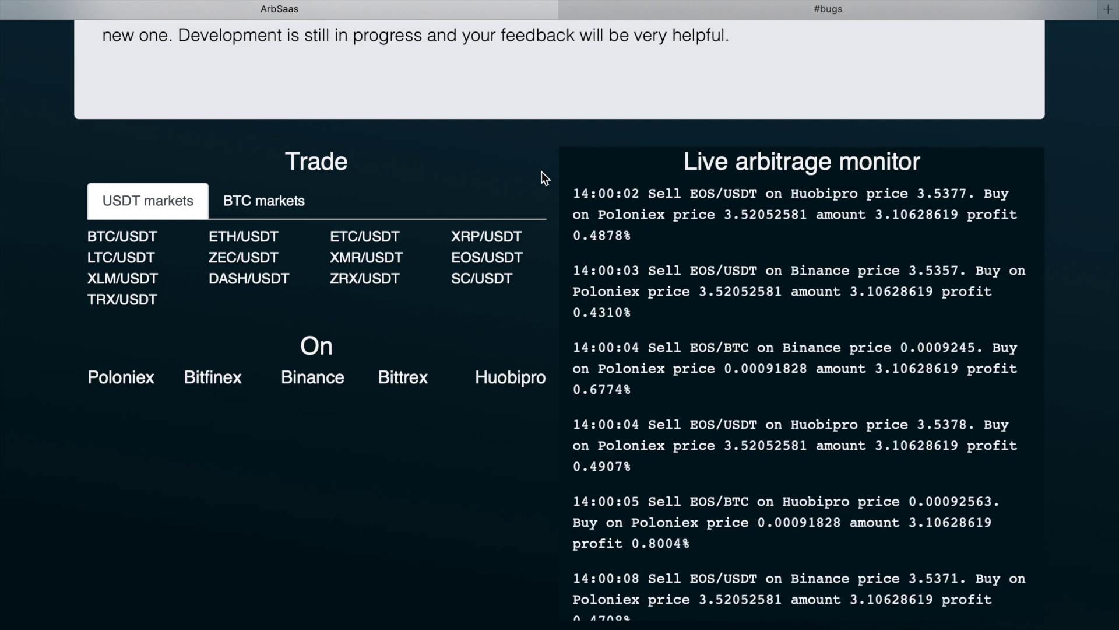
Switch the Trade panel to BTC markets to list pairs like ETH/BTC and EOS/BTC
click(234, 202)
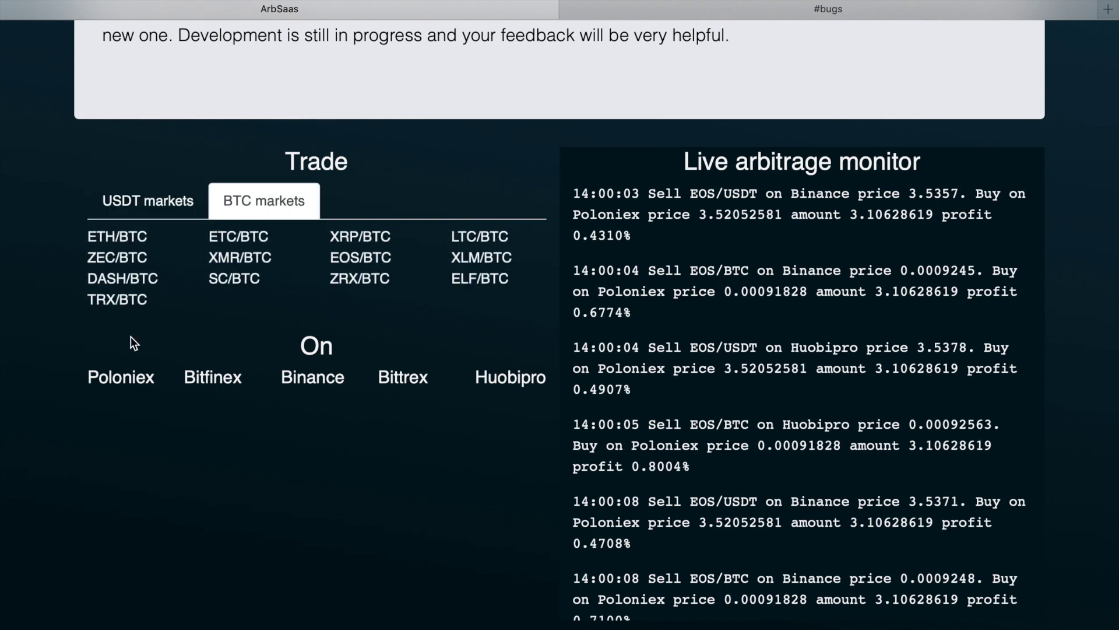